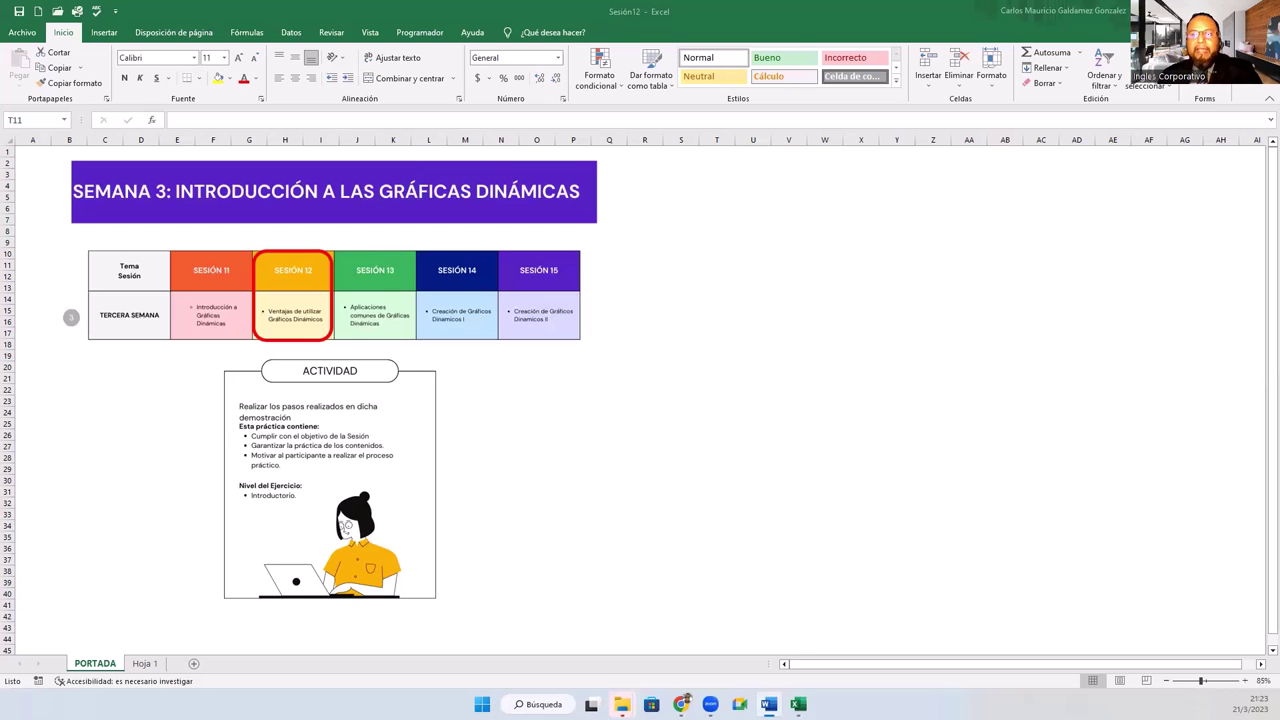
Go to the Hoja 1 sheet and select a cell in the sales table
click(150, 667)
click(147, 665)
click(118, 284)
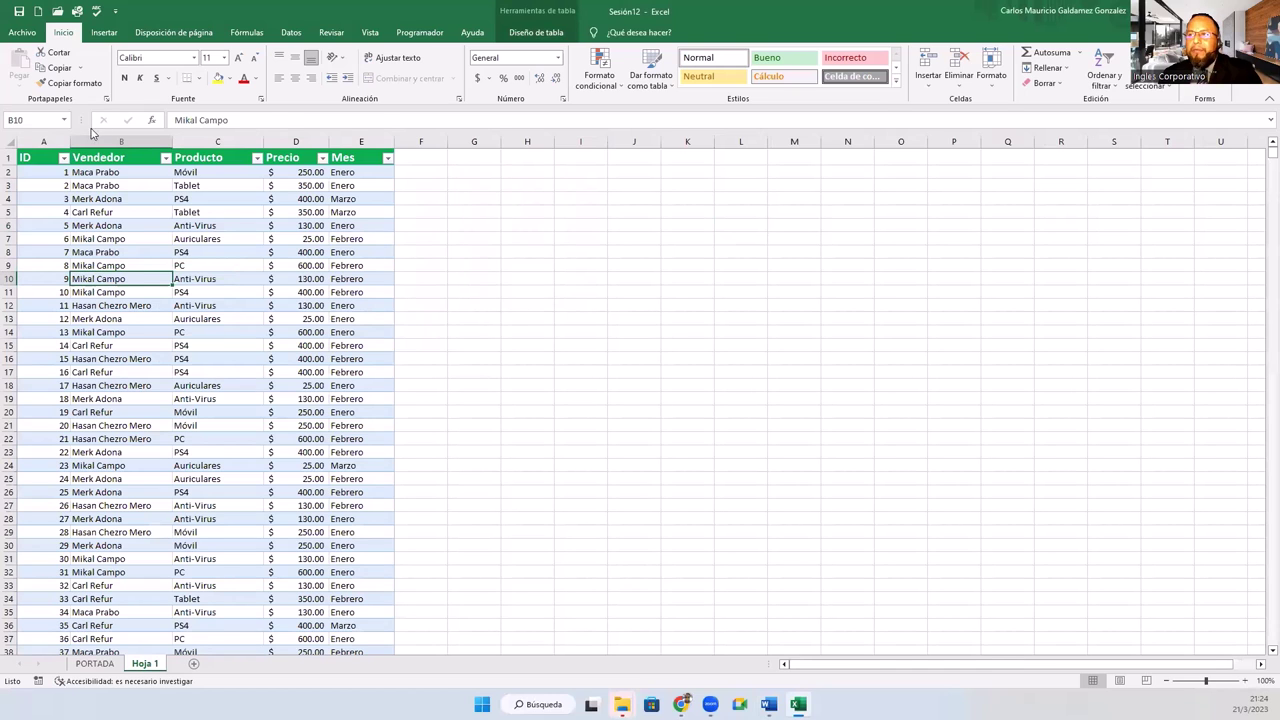
Insert an empty pivot table from the sales table on a new worksheet
click(104, 32)
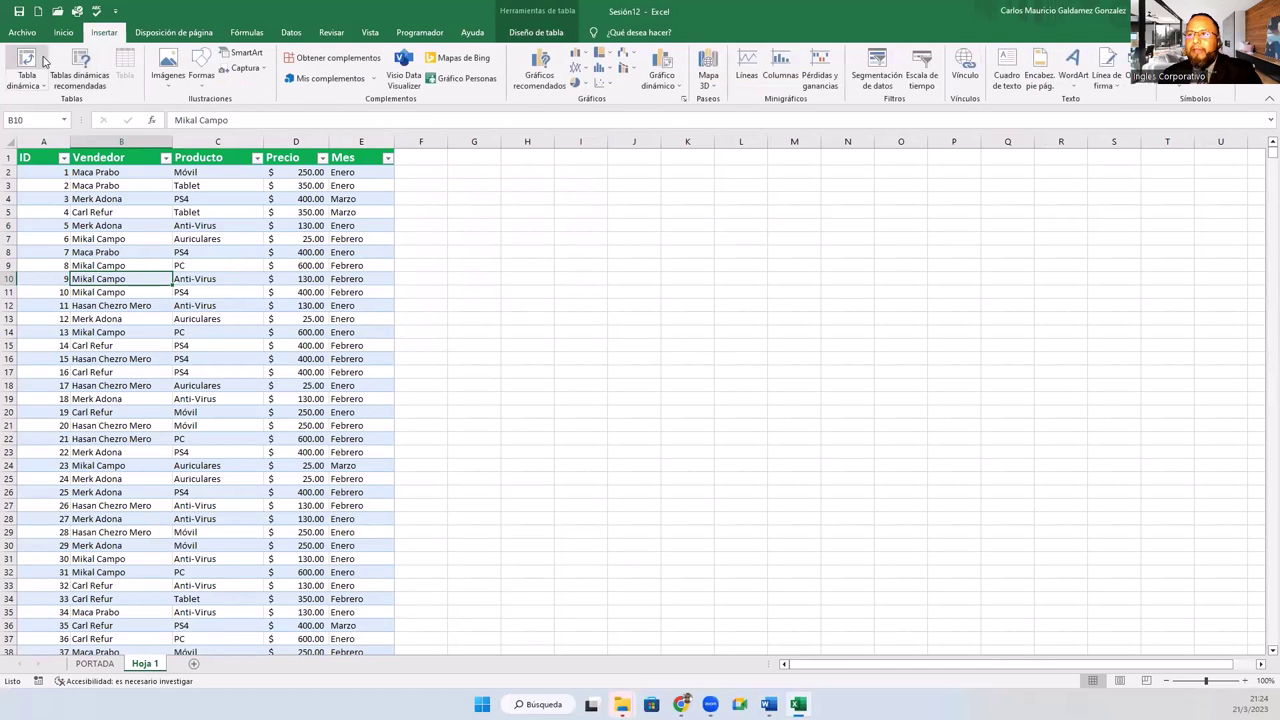
click(82, 74)
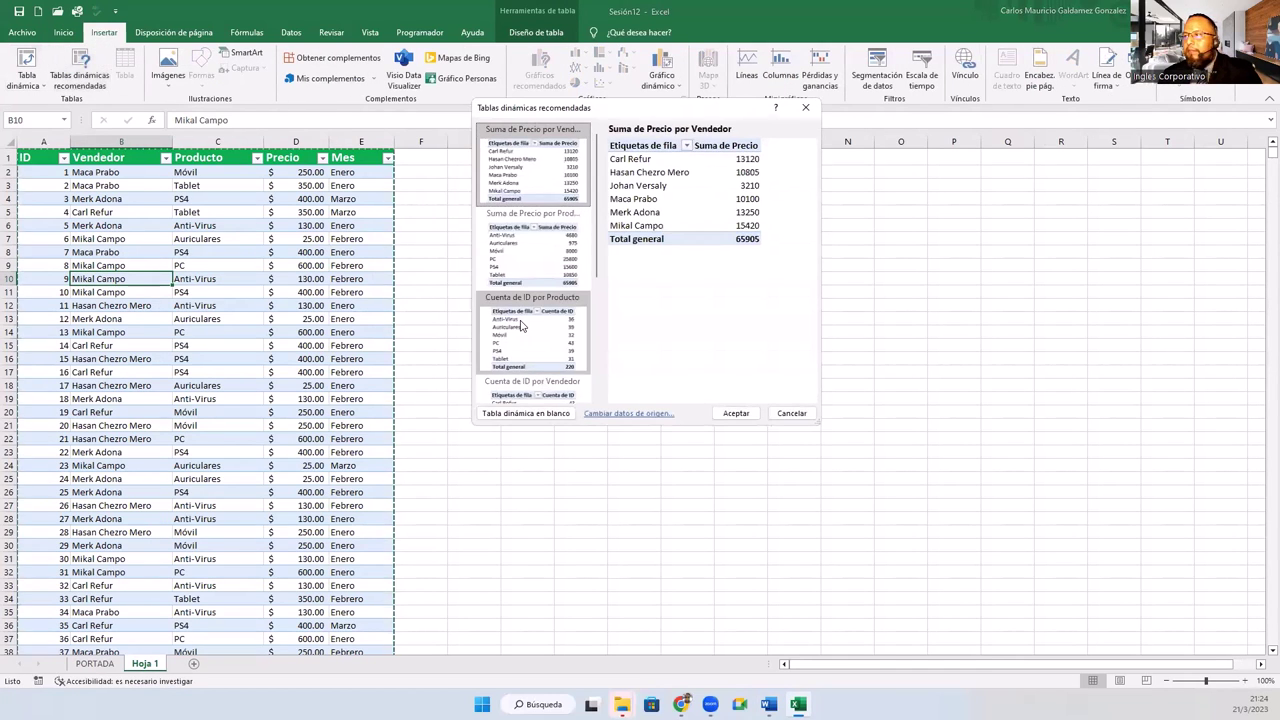
scroll(520, 320, down, 3)
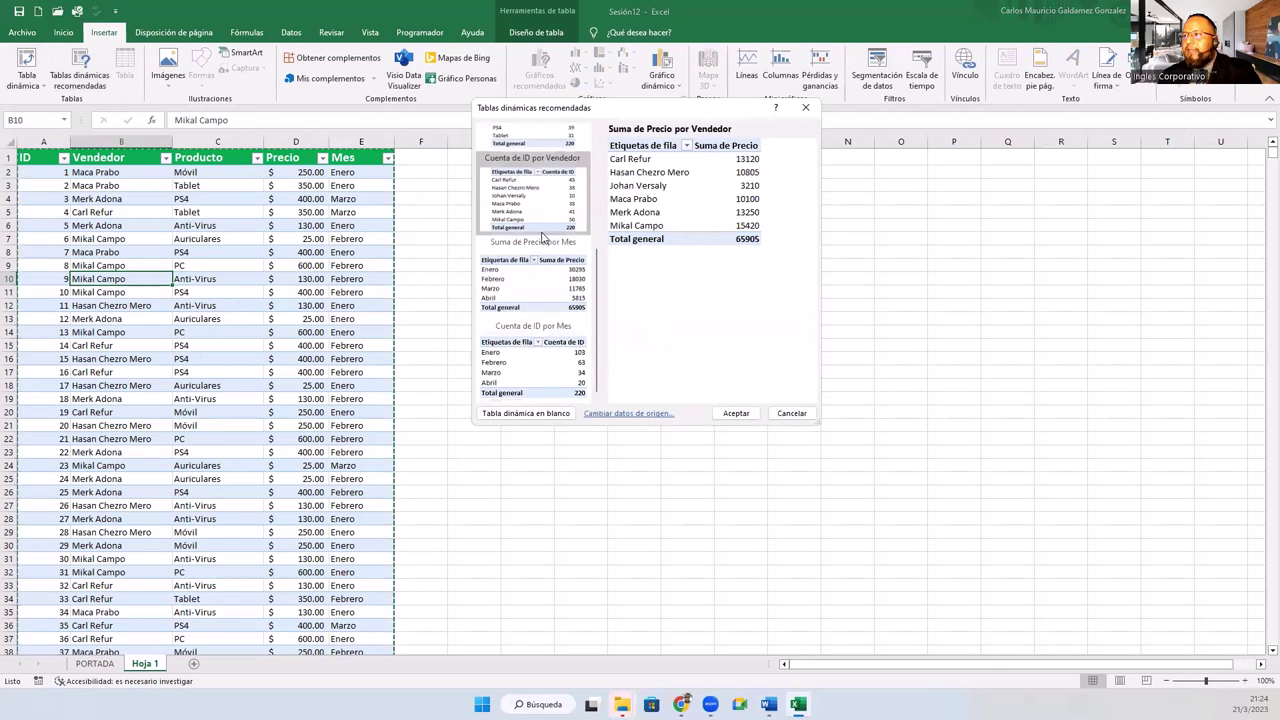
click(792, 414)
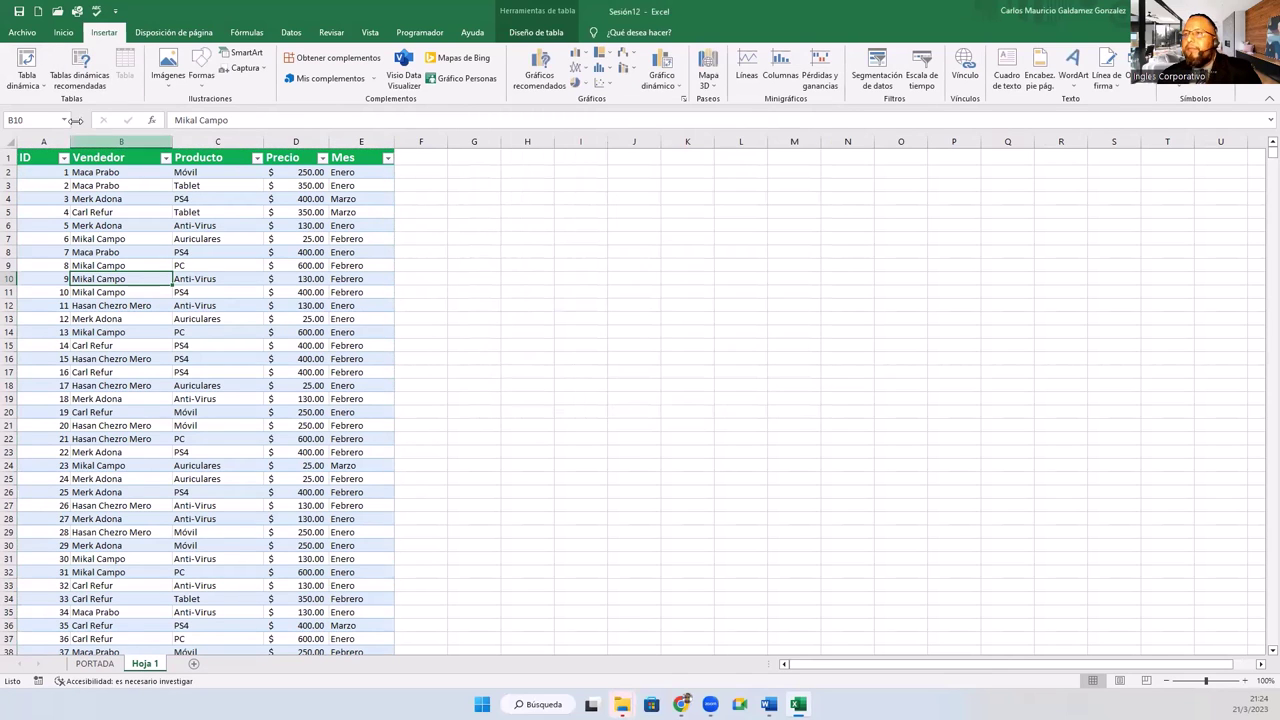
click(33, 63)
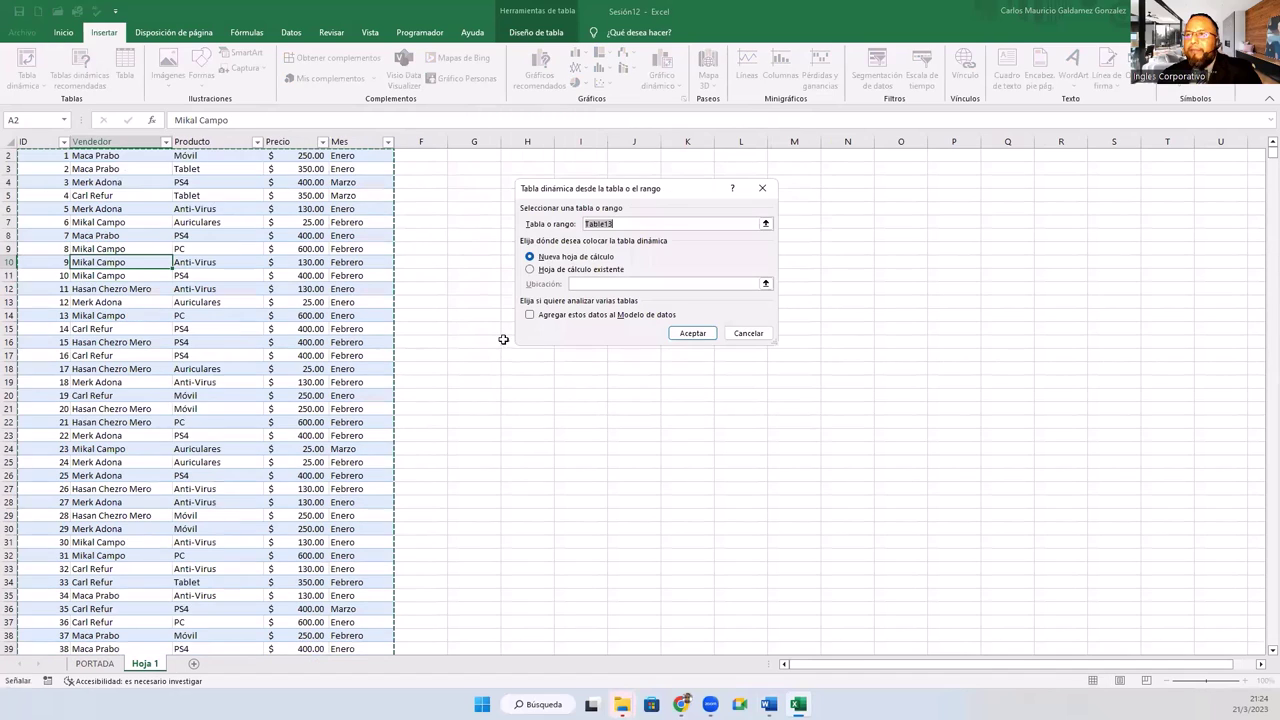
click(700, 337)
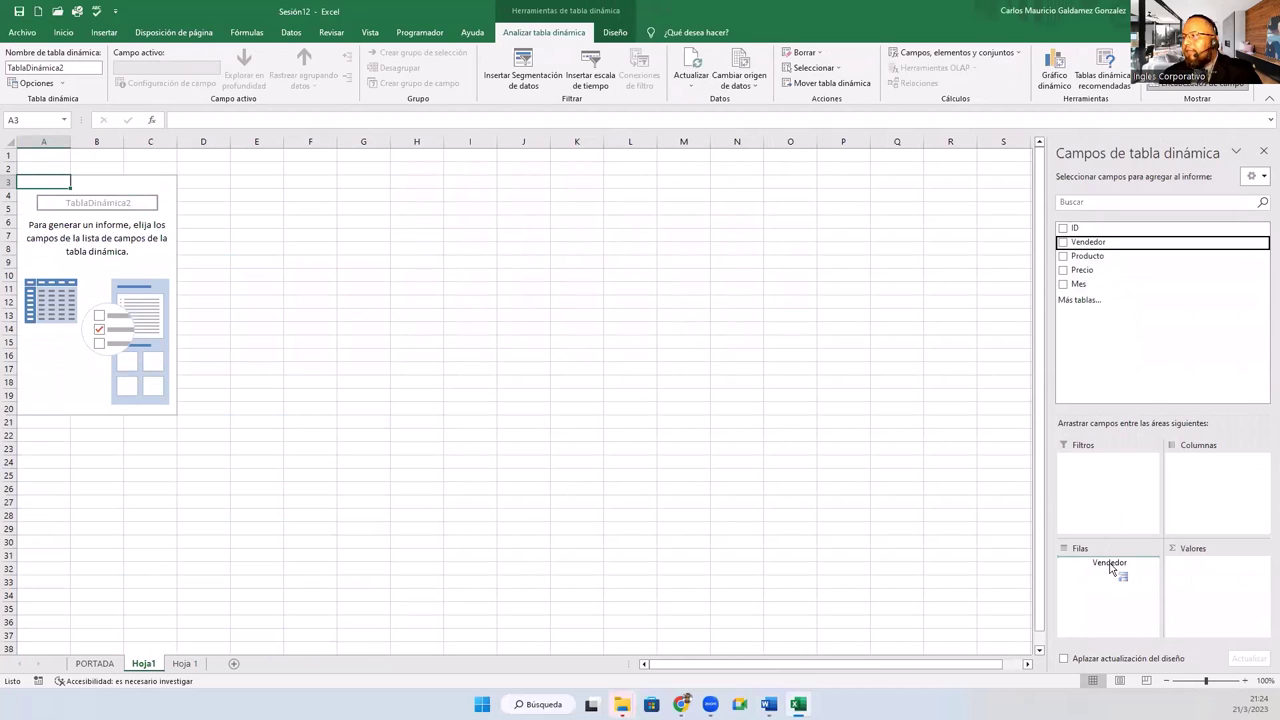
Put Vendedor in rows, Producto in columns and sum Precio in values
drag(1085, 248, 1110, 568)
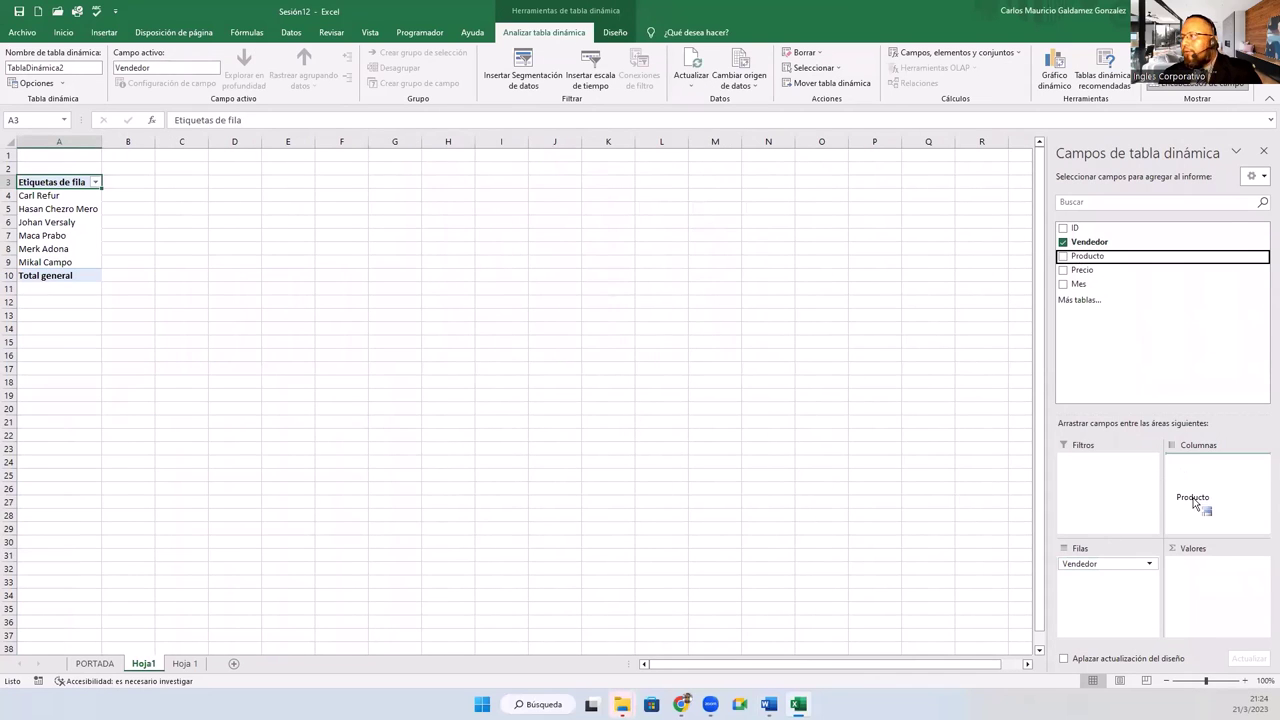
drag(1134, 350, 1194, 500)
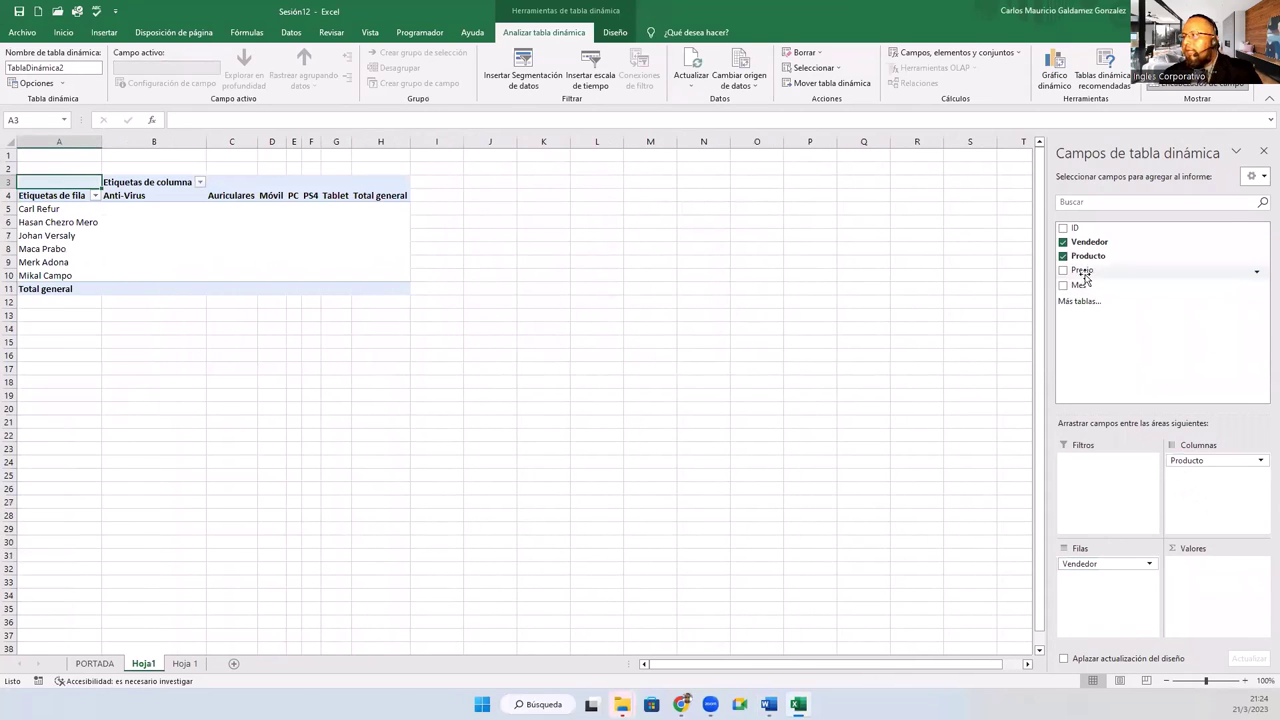
drag(1082, 270, 1196, 580)
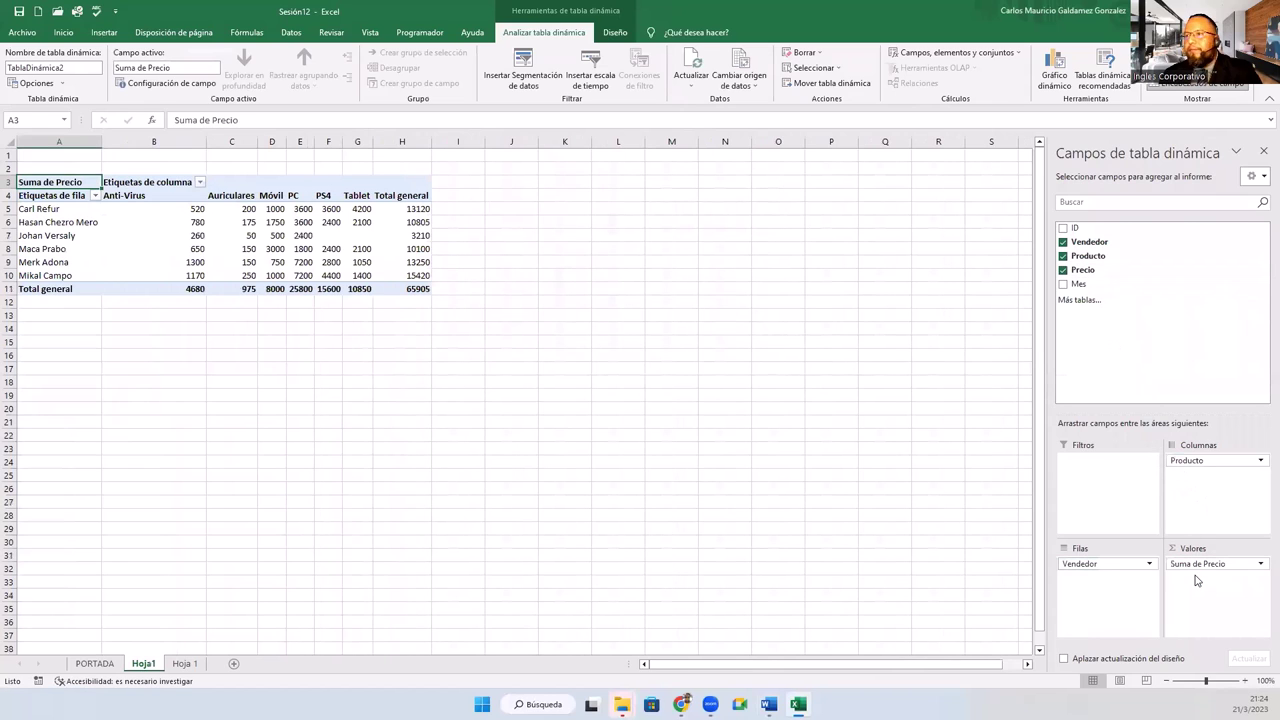
Format the pivot's price sums B5:H11 as Contabilidad currency
click(184, 254)
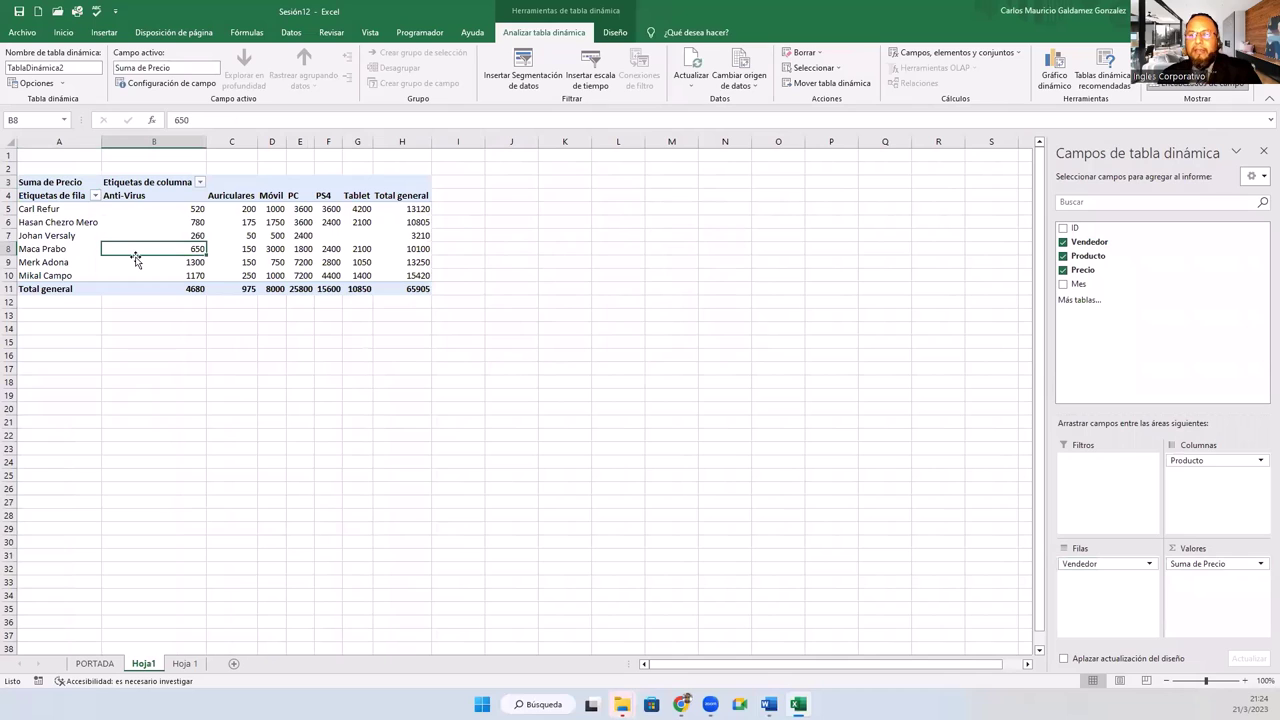
drag(170, 208, 415, 291)
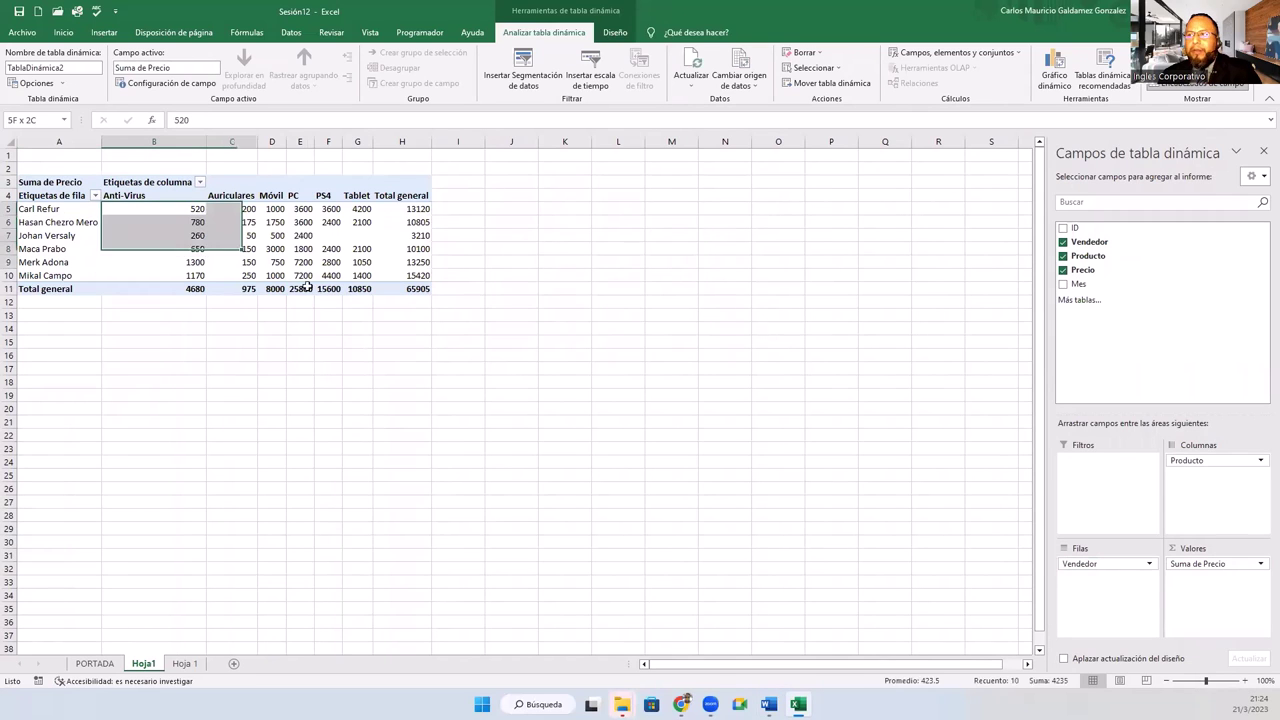
click(63, 32)
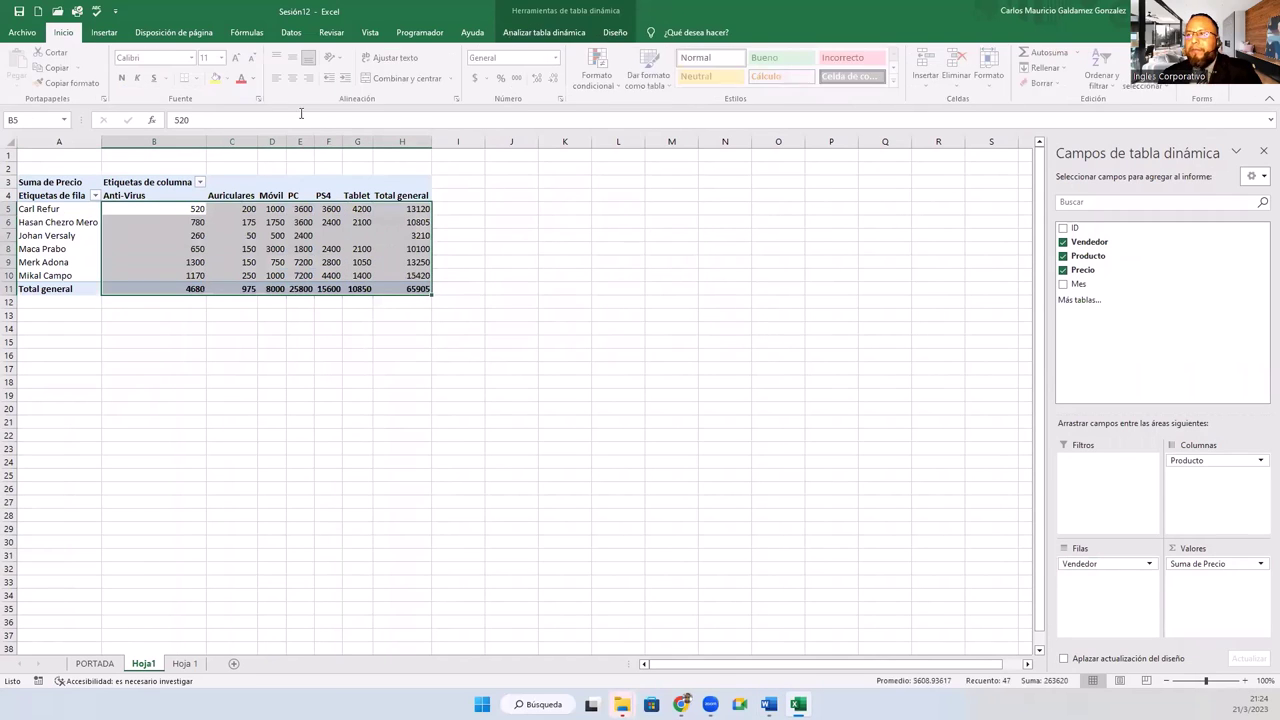
click(477, 78)
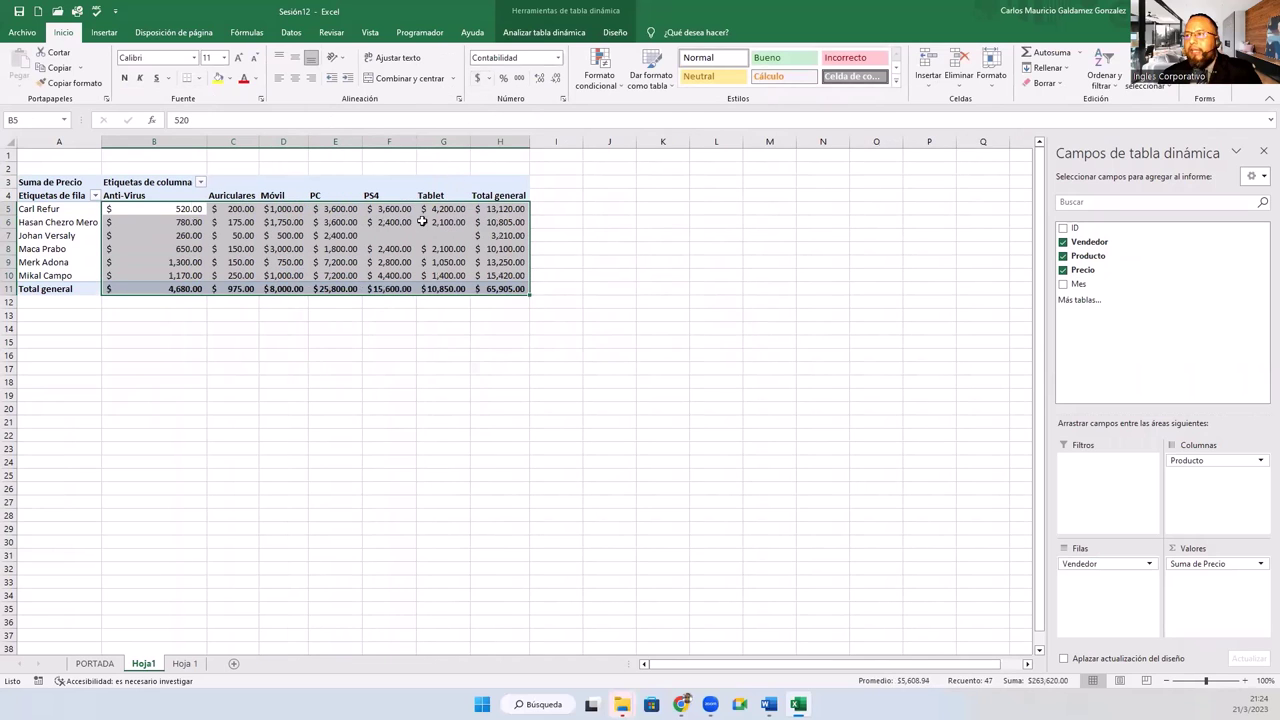
click(399, 222)
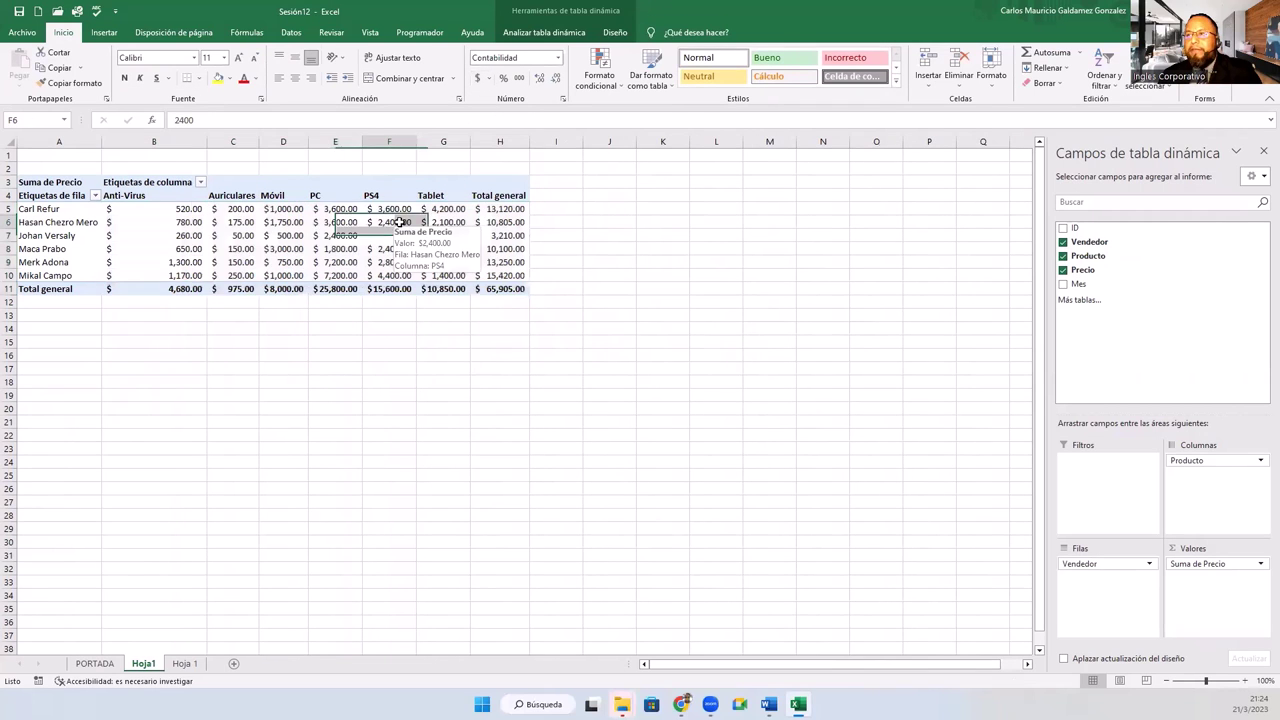
Insert a Barras agrupadas (clustered bar) pivot chart from the pivot table
click(100, 34)
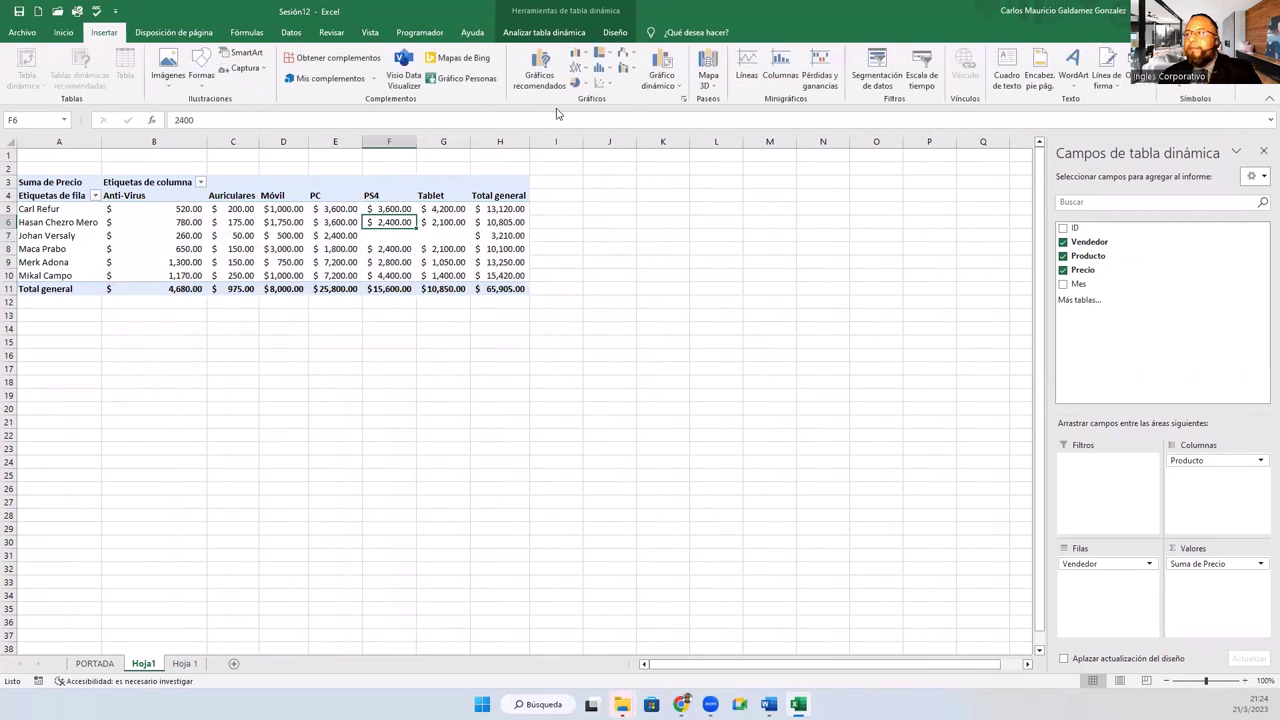
click(662, 62)
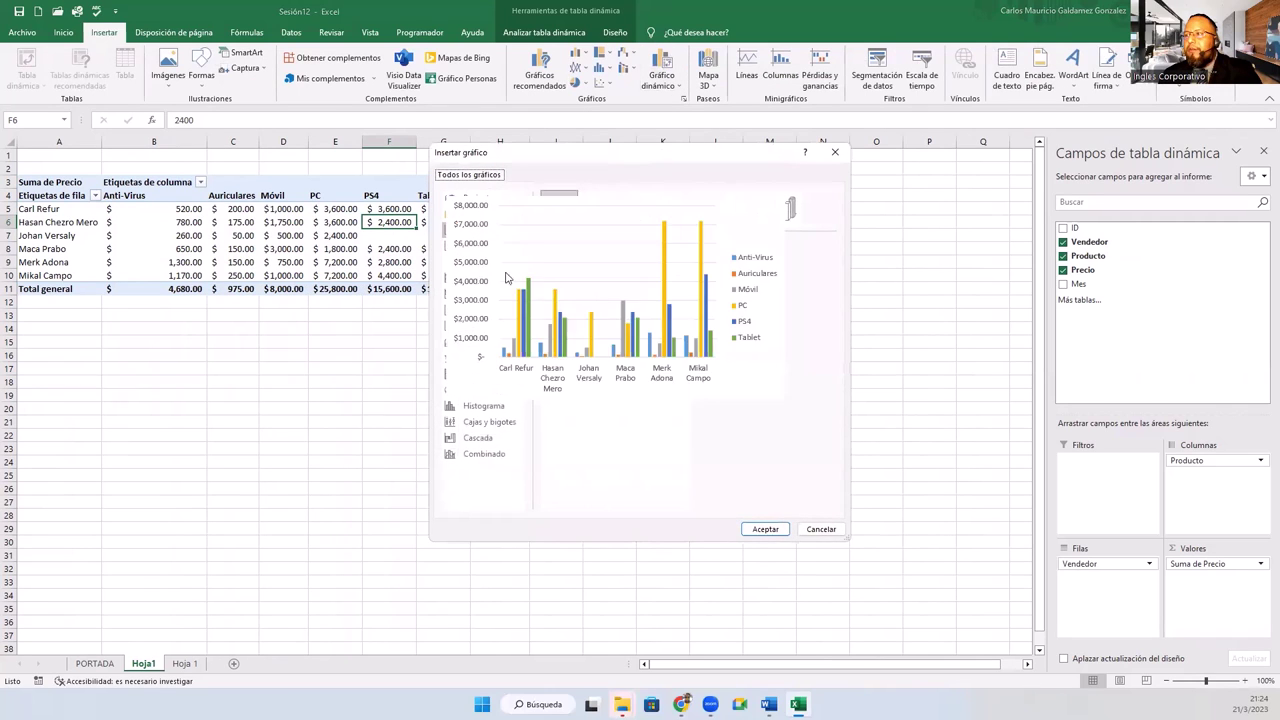
click(475, 281)
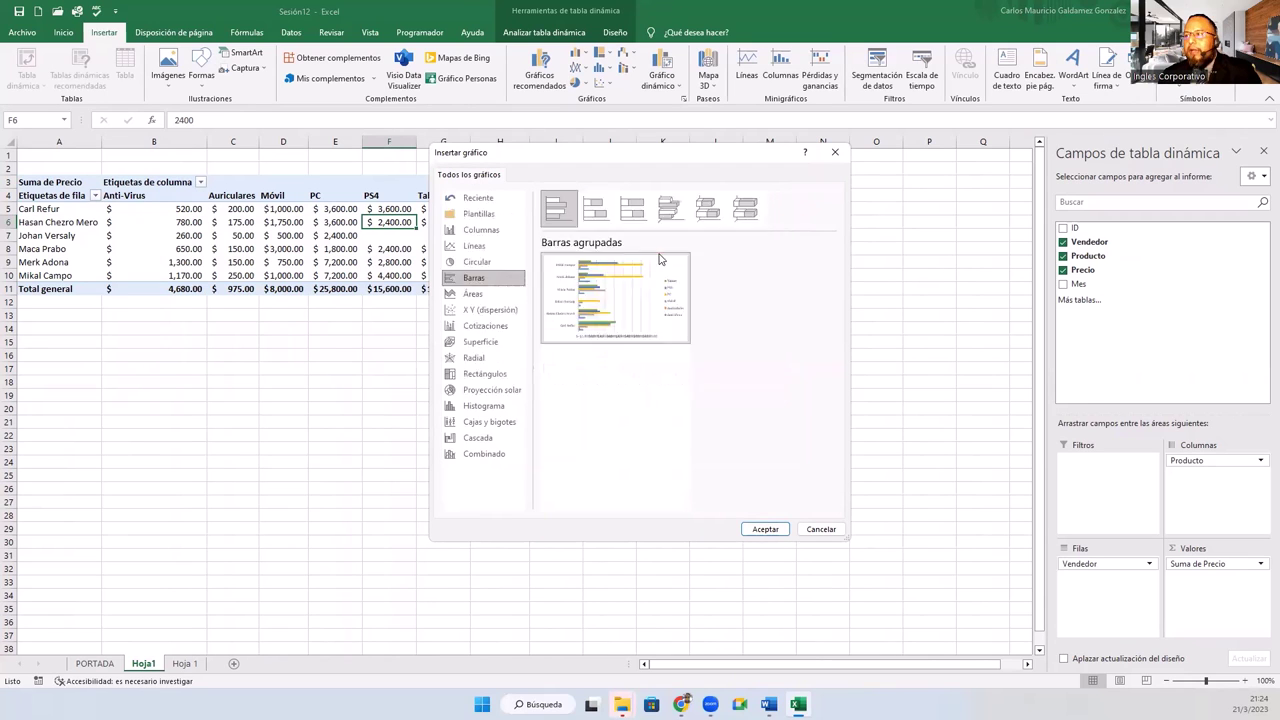
mouse_move(634, 318)
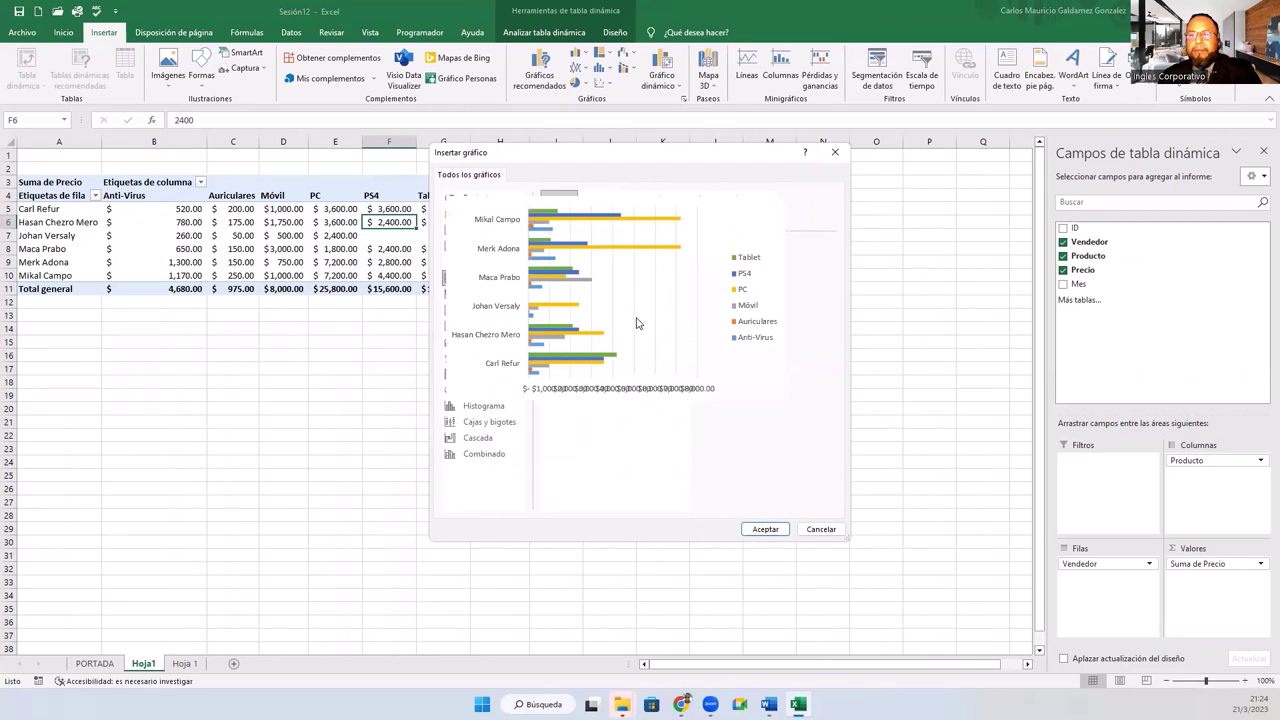
click(765, 529)
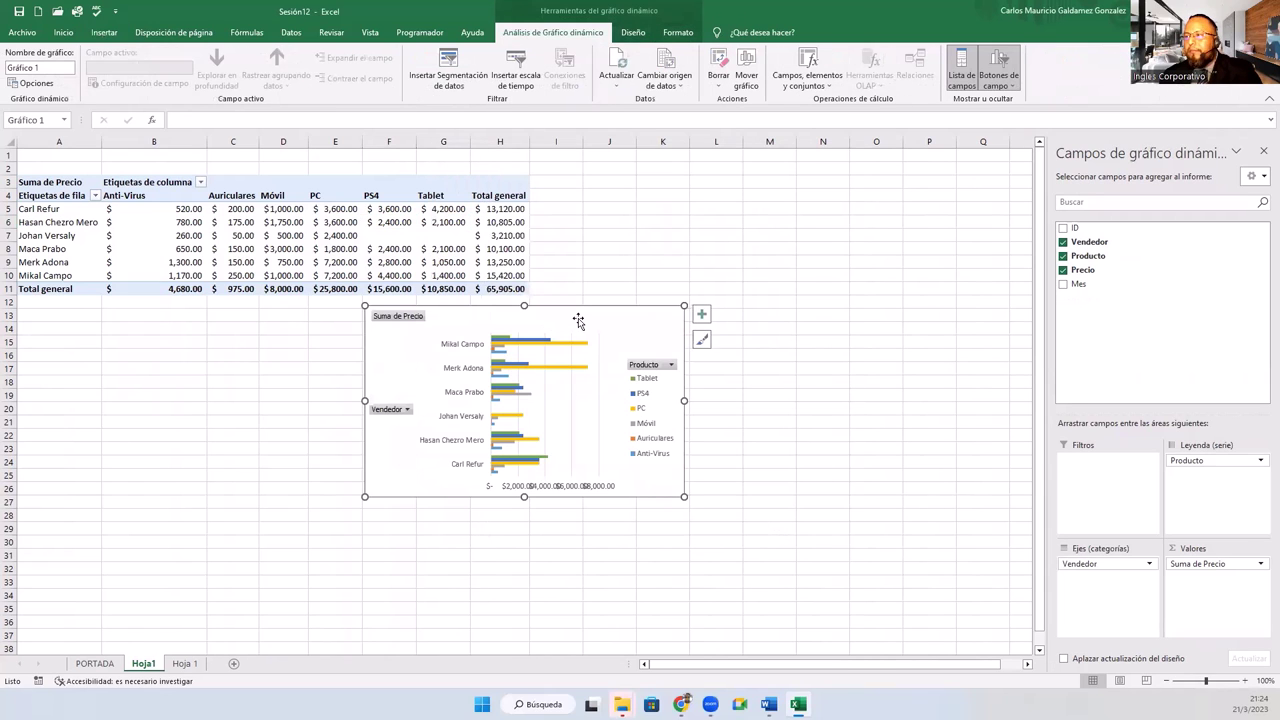
Move the chart left under the pivot table and enlarge it to about row 37
drag(566, 322, 309, 326)
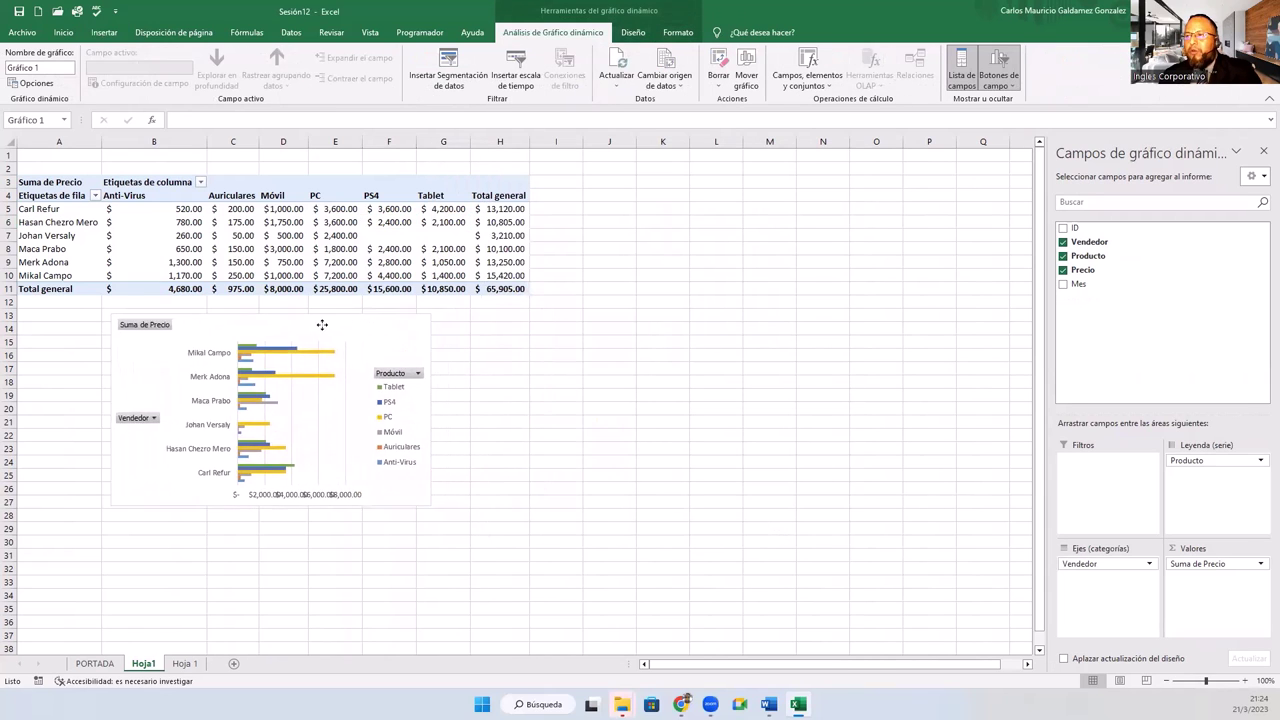
drag(429, 504, 762, 633)
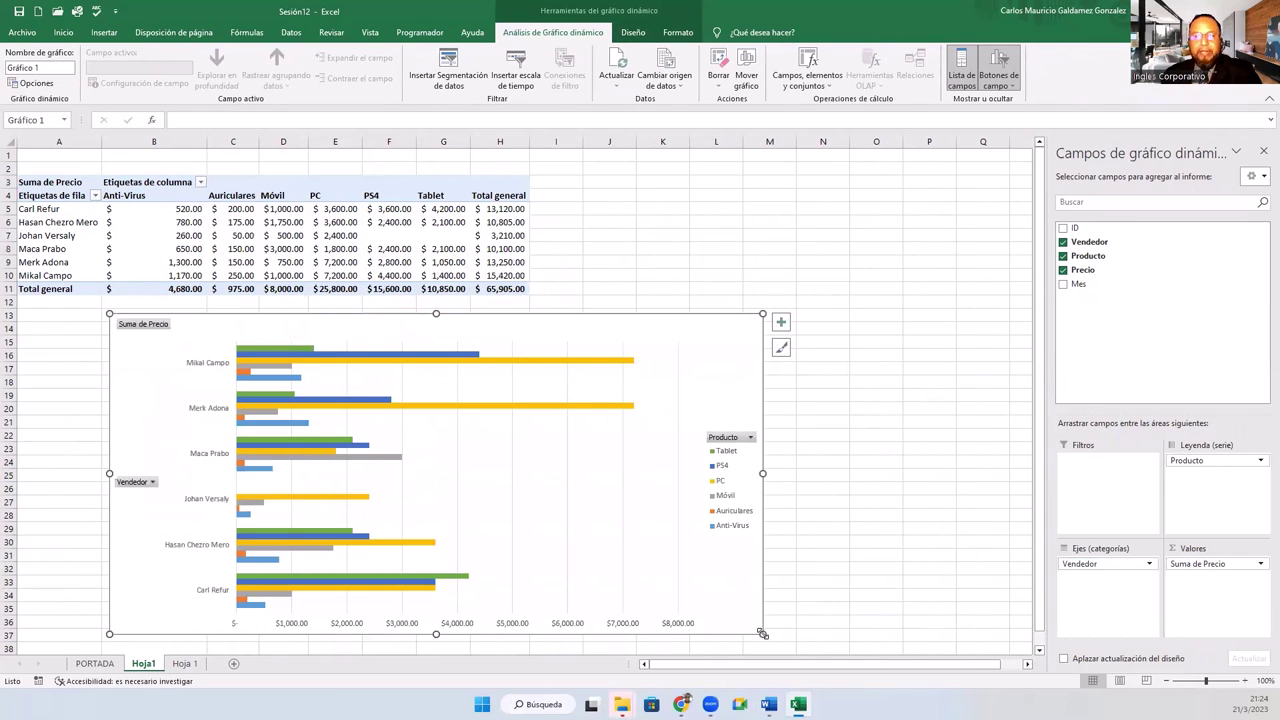